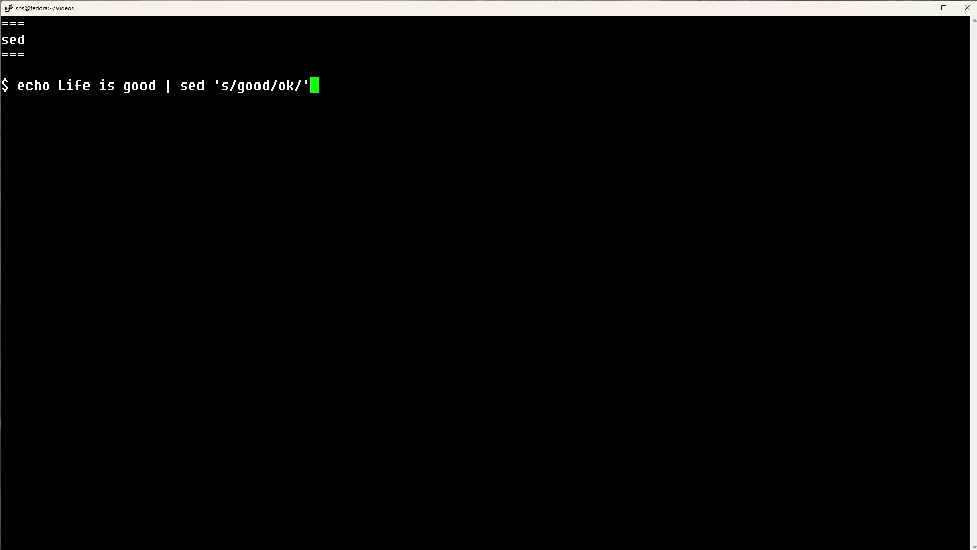
# - Run the piped and myfile good-to-ok substitutions, then show myfile still reads 'Life is good'
pyautogui.press('Return')
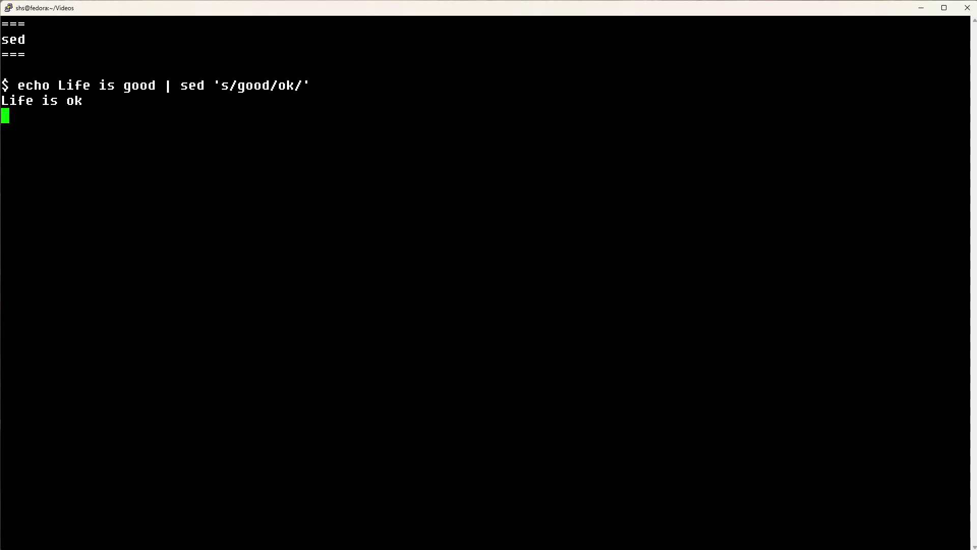
pyautogui.press('Return')
pyautogui.write("sed 's/good/ok/' myfile")
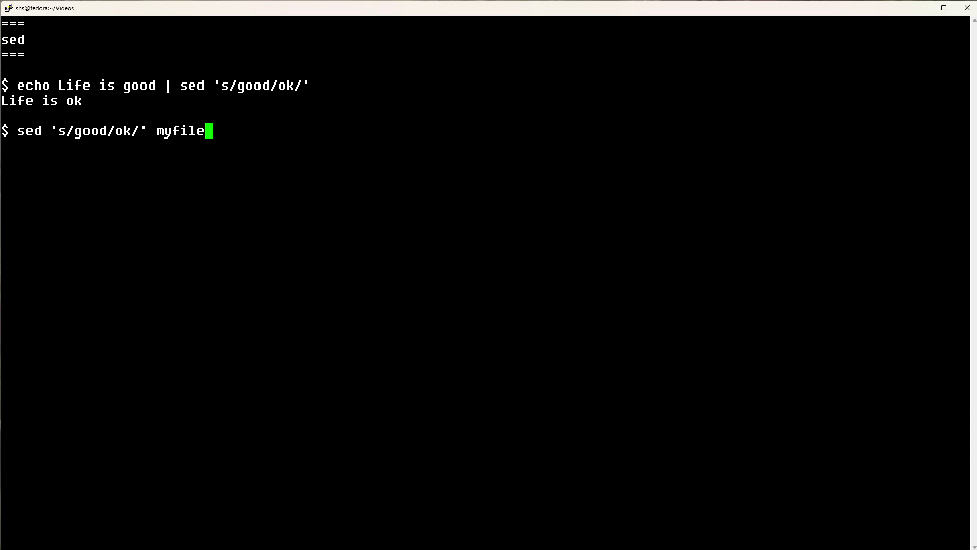
pyautogui.press('Return')
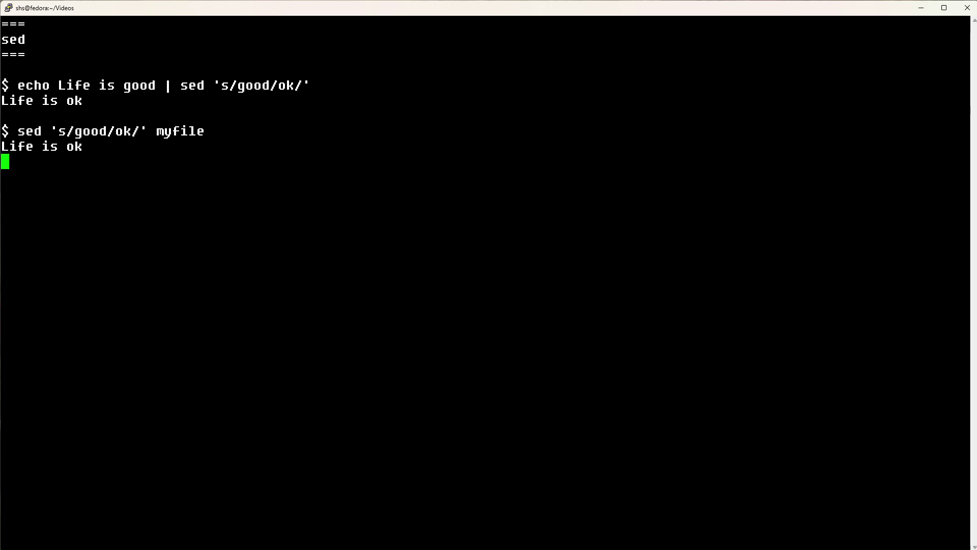
pyautogui.write('cat myfile')
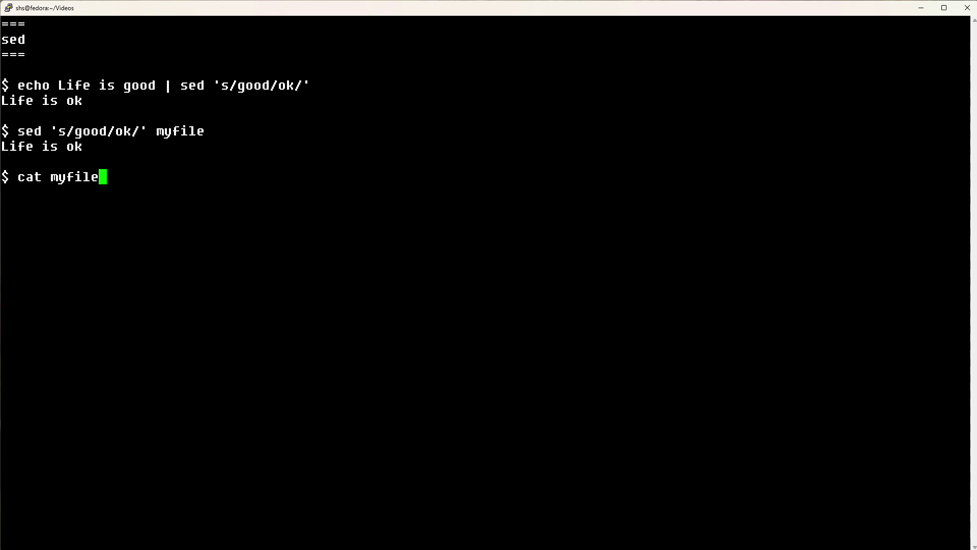
pyautogui.press('Return')
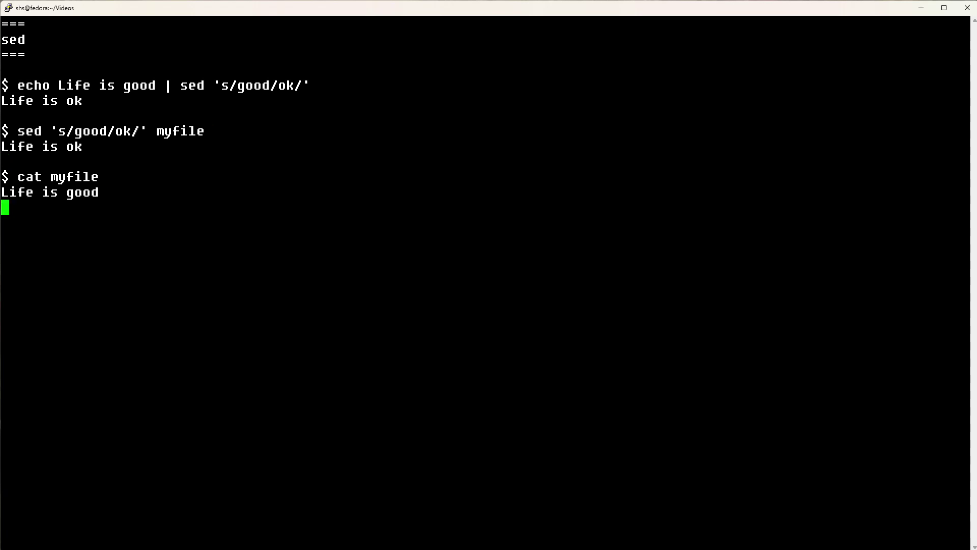
pyautogui.write("sed 's/good/ok/' myfile > newfile")
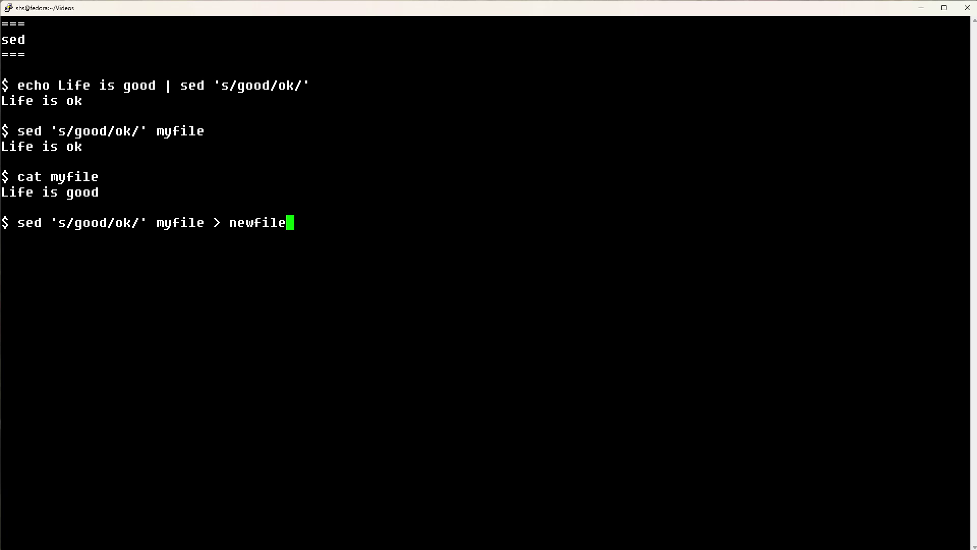
# - Redirect the myfile substitution into newfile, then display myfile and newfile side by side
pyautogui.press('Return')
pyautogui.write('cat myfile newfile')
pyautogui.press('Return')
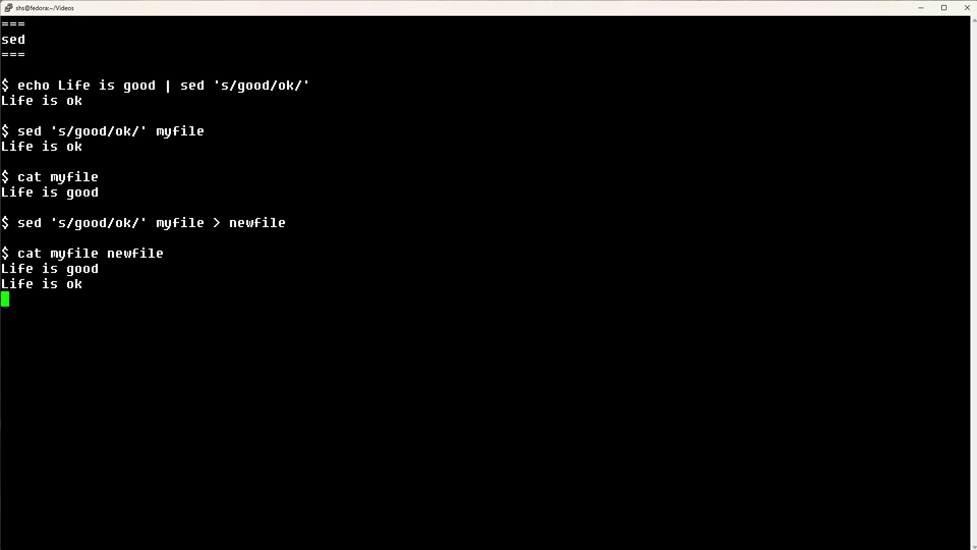
pyautogui.write("sed -i 's/good/ok/' myfile")
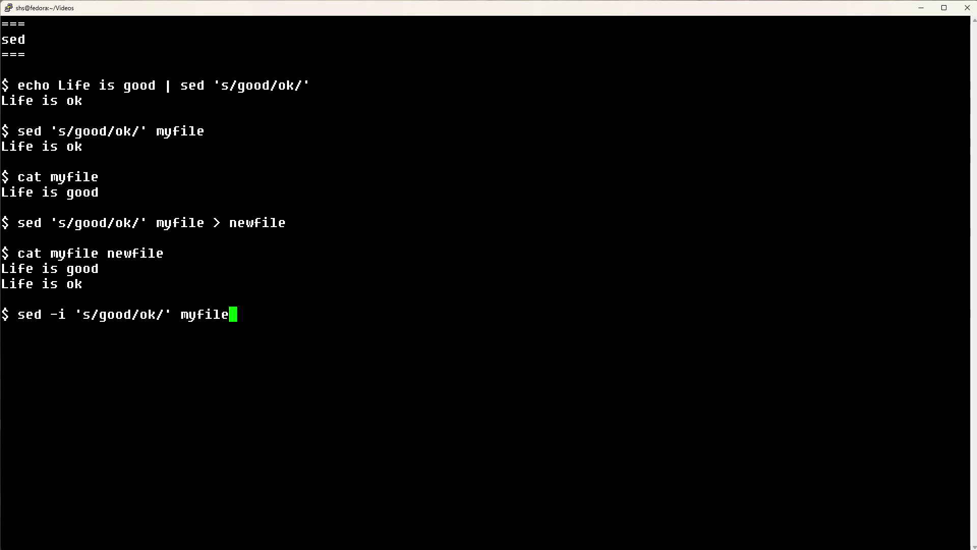
# - Apply the good-to-ok substitution to myfile in place with sed -i, then show it reads 'Life is ok'
pyautogui.press('Return')
pyautogui.press('Return')
pyautogui.write("sed -i 's/this/that/g' textfile")
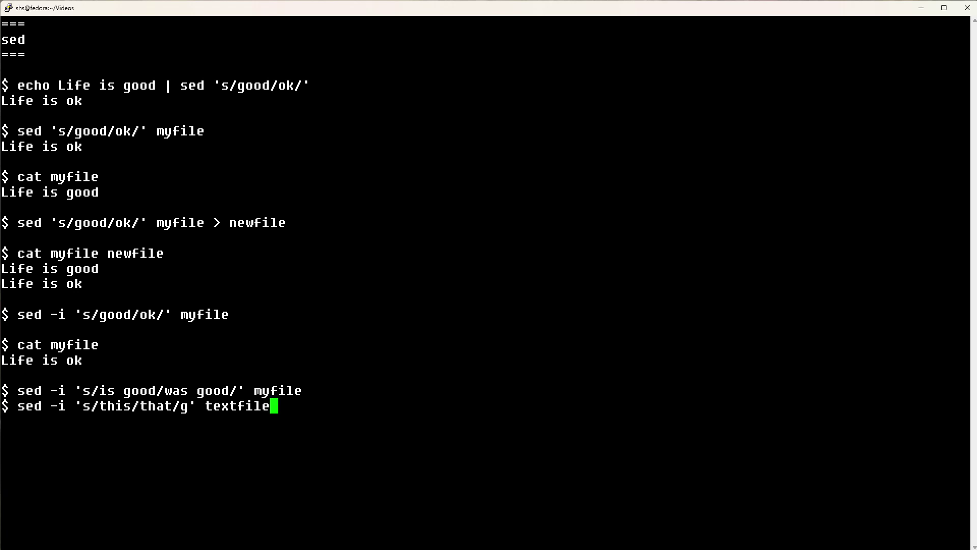
# - Highlight the g flag and -i option in the this-to-that textfile command, then clear the selection
pyautogui.moveTo(99, 405); pyautogui.dragTo(188, 405)
pyautogui.moveTo(43, 405); pyautogui.dragTo(66, 406)
pyautogui.click(306, 458)
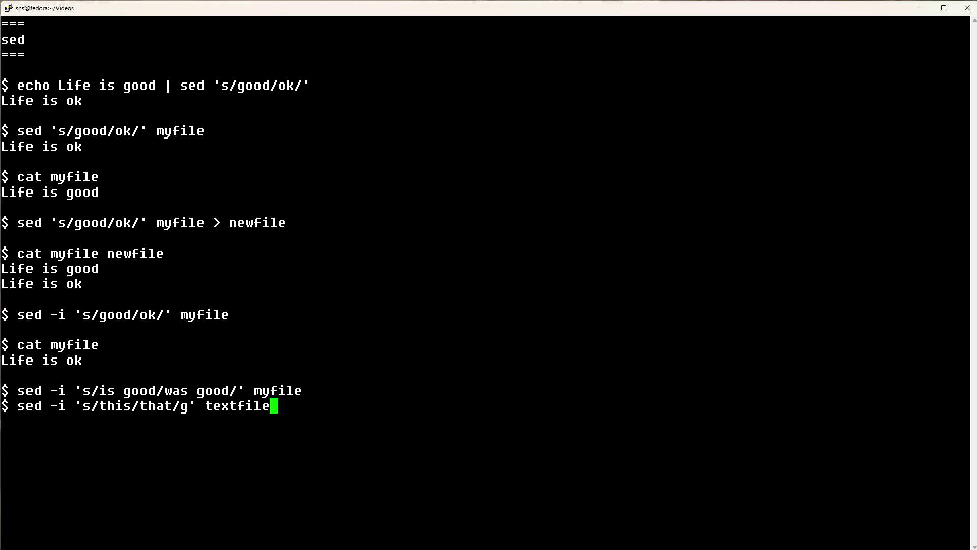